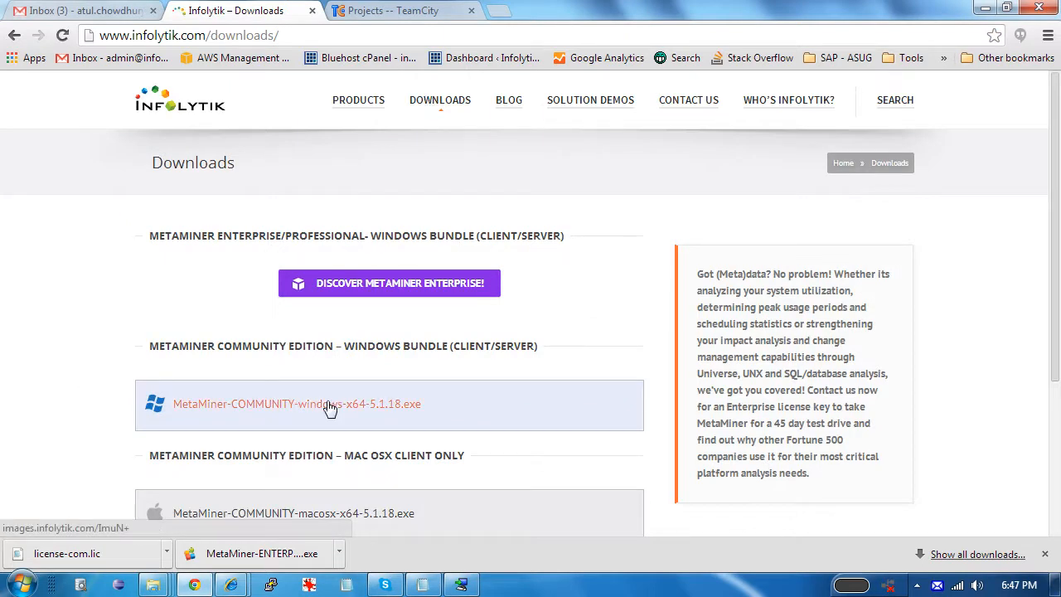
Switch from Chrome to the My Downloads folder holding the MetaMiner installer and licence
key(alt+Tab)
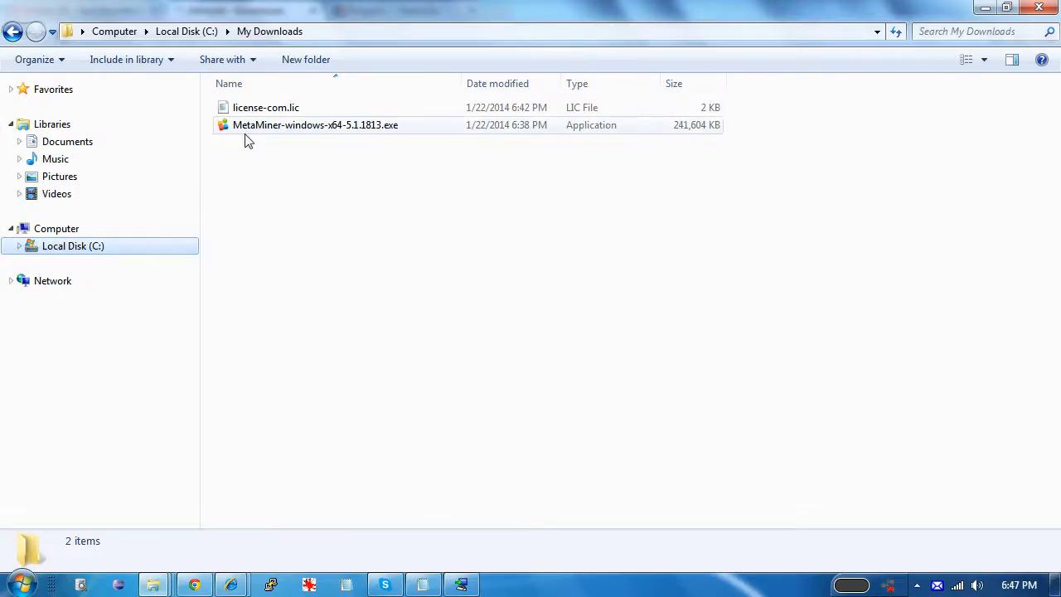
Run MetaMiner-windows-x64-5.1.1813.exe from My Downloads to start the setup wizard
drag(429, 165, 225, 125)
click(307, 137)
click(308, 132)
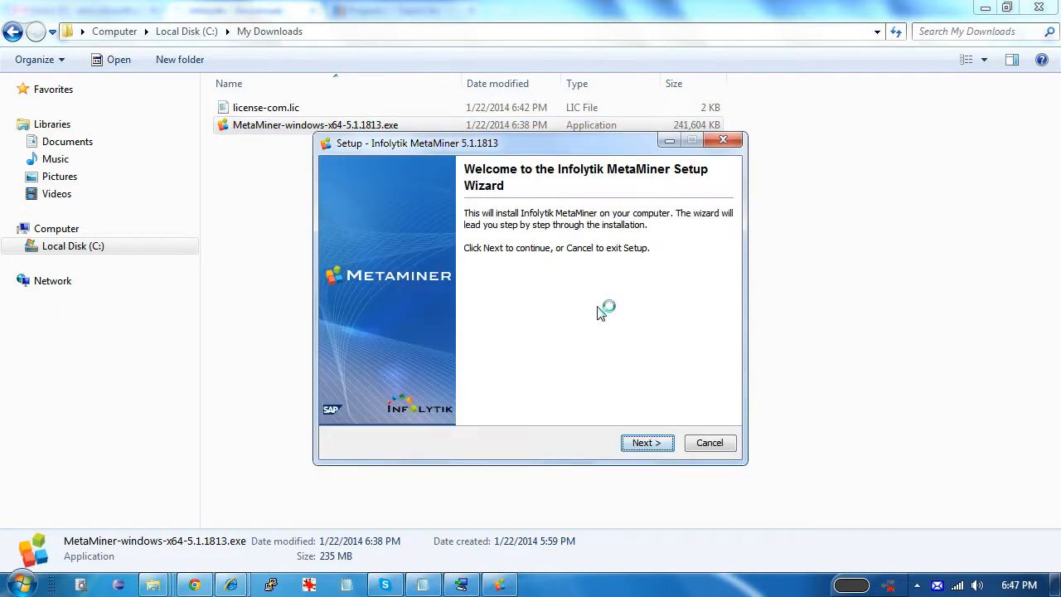
Accept the licence, keep the default install folder, and install both Server and Client components
click(638, 444)
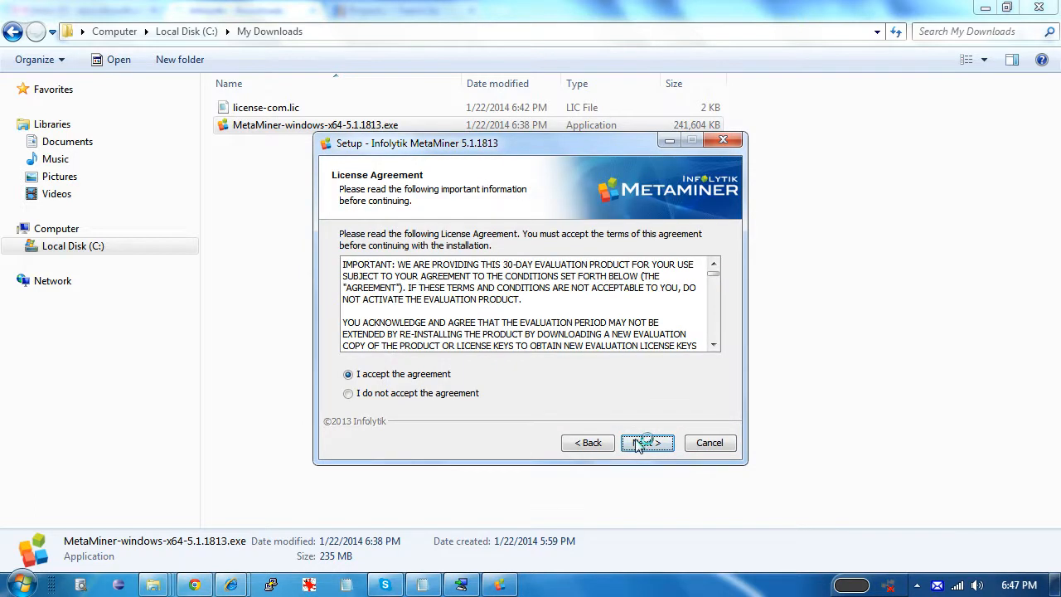
click(635, 445)
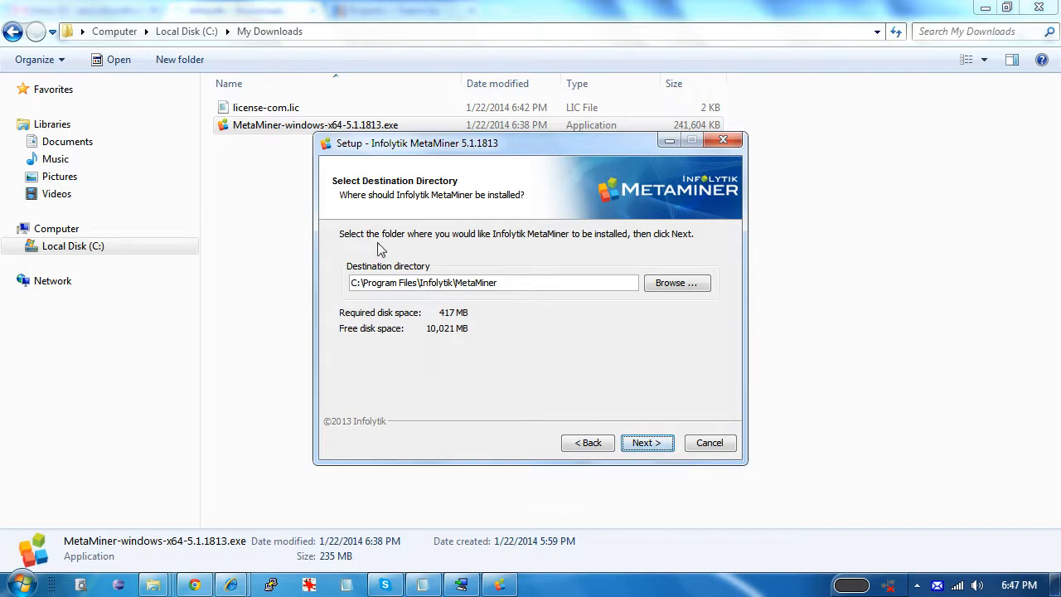
click(645, 442)
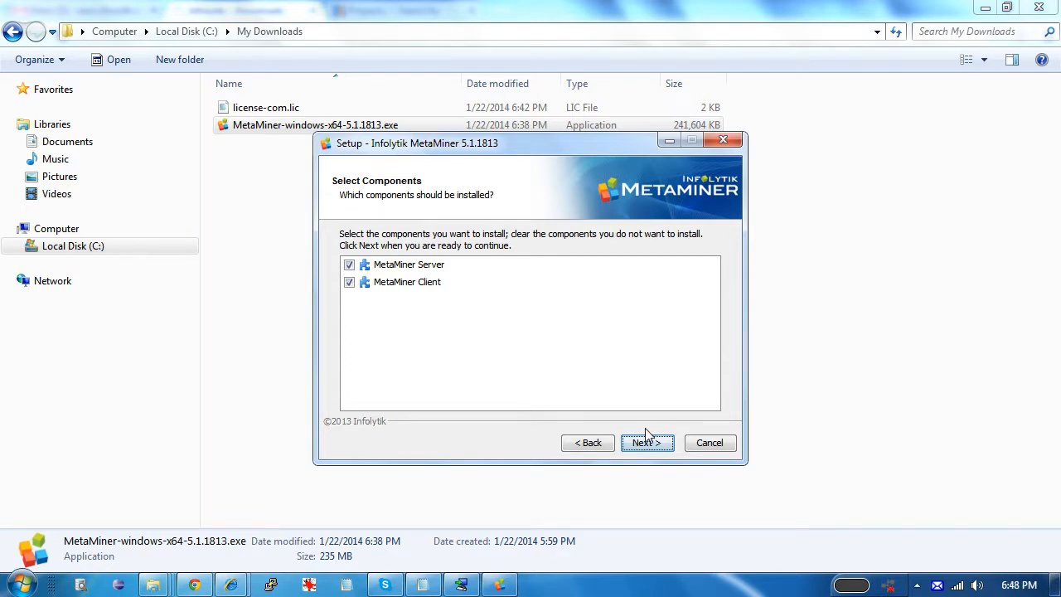
click(647, 436)
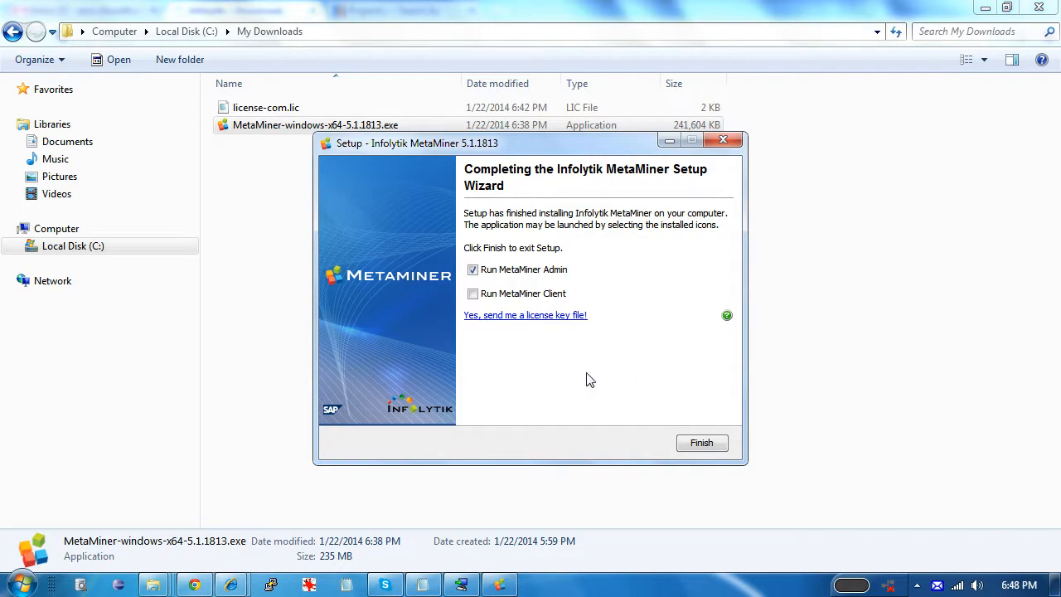
Finish setup to launch the Administrator and dismiss the missing-licence warning
click(701, 442)
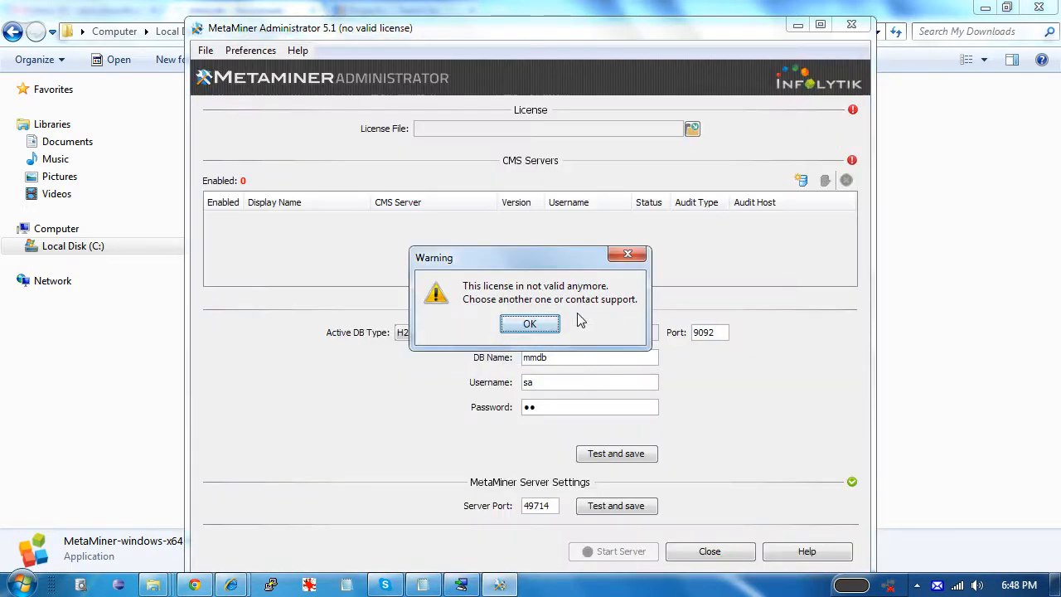
click(582, 322)
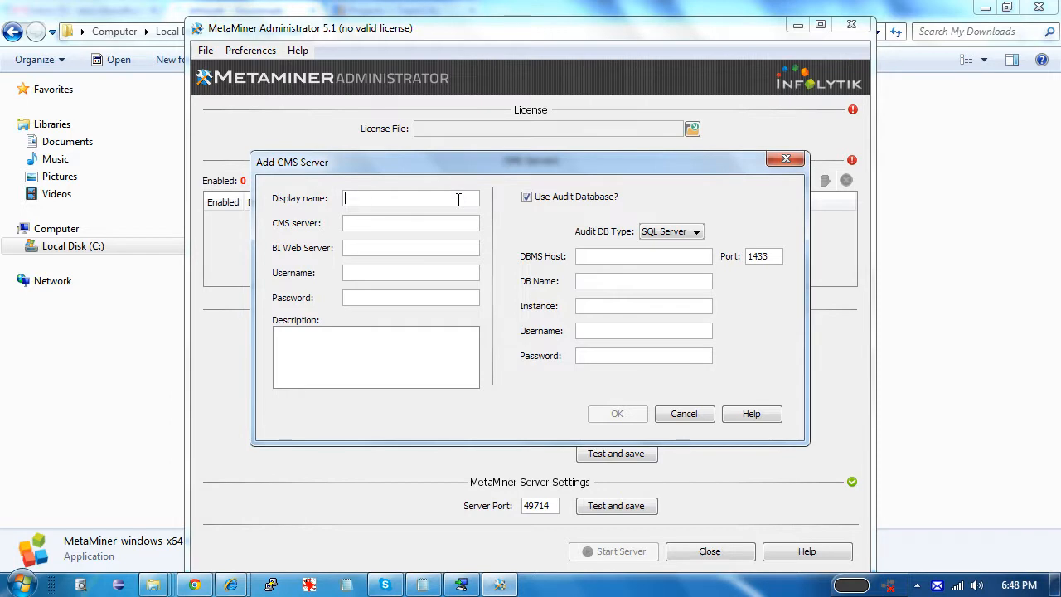
text(MMTEST)
key(ctrl+a)
text(MM Production CMS XI3)
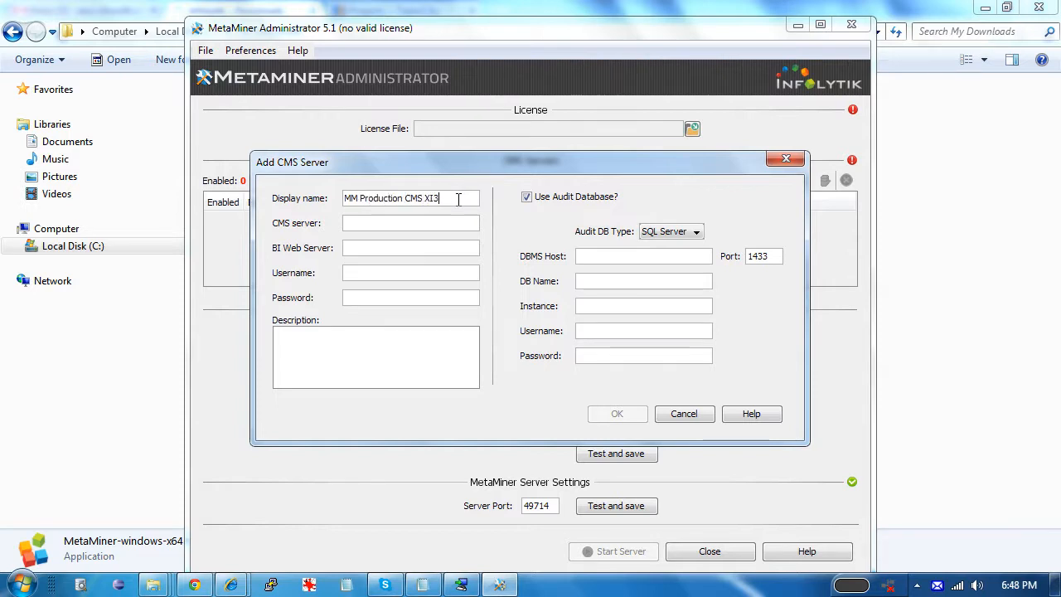
key(Tab)
text(mmtest1260)
text(http://)
text(mmtest1260)
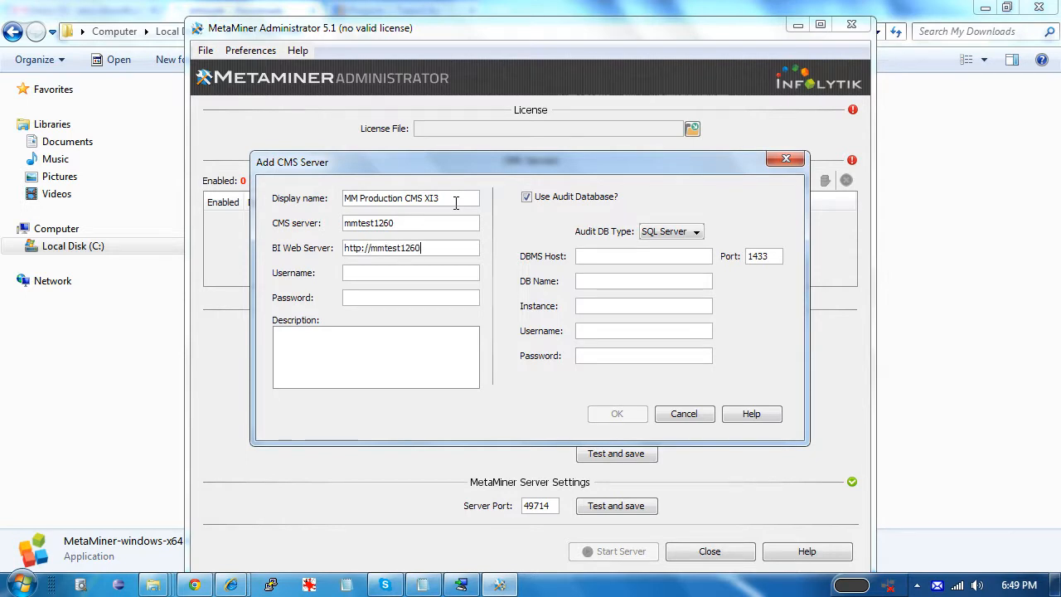
Enter the CMS administrator username and password
key(Tab)
text(A)
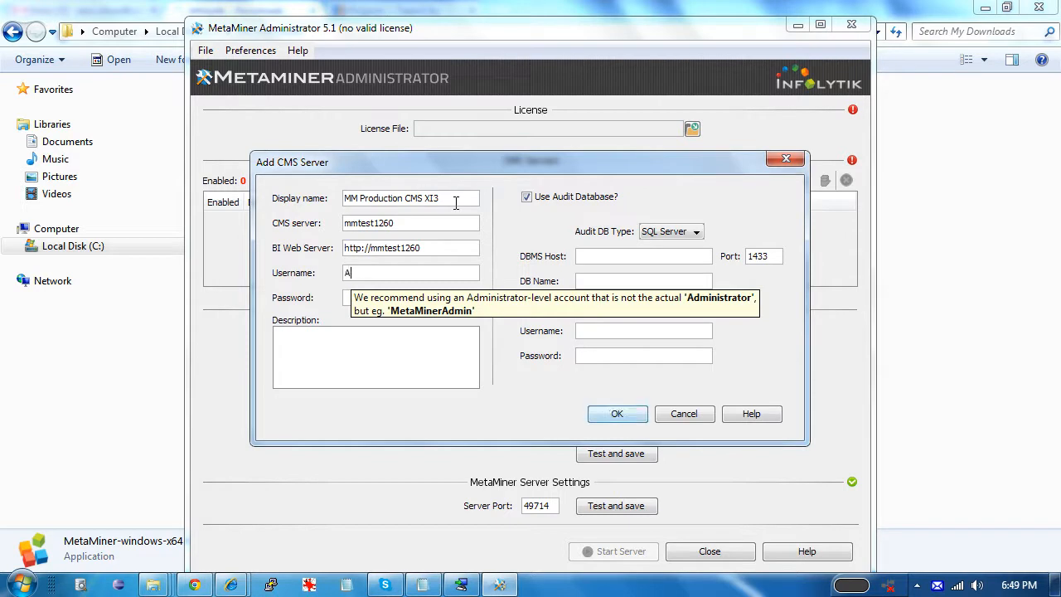
text(dministrator)
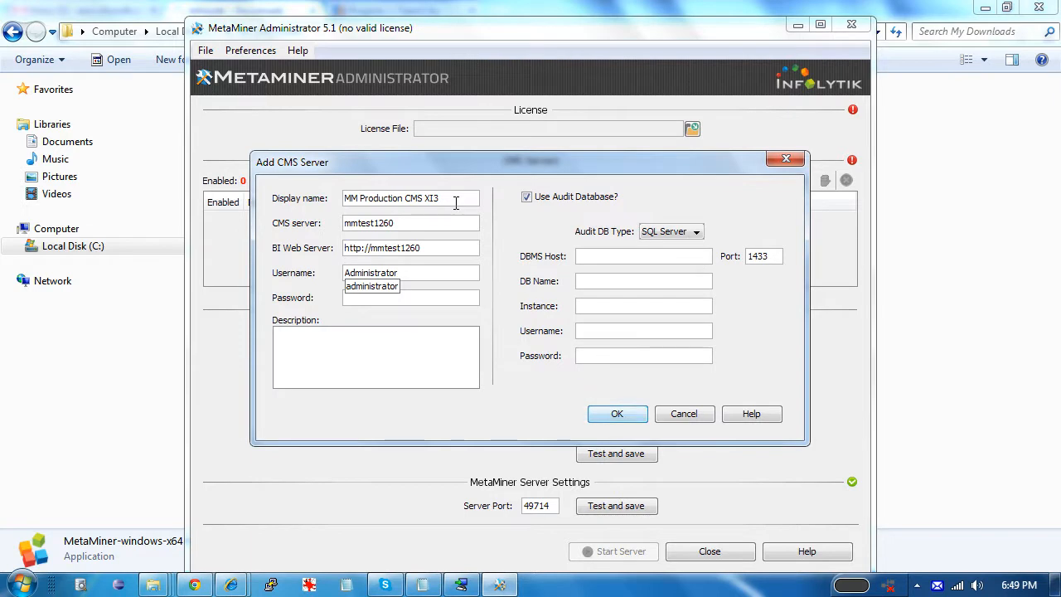
key(ctrl+a)
text(mmtest)
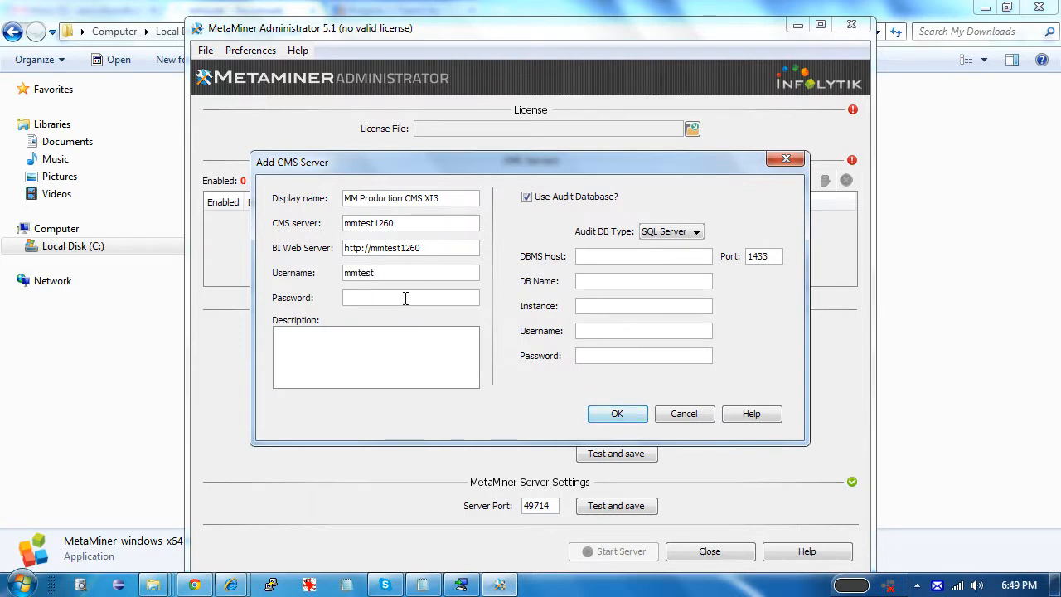
mouse_move(384, 272)
text(1260admin)
key(Tab)
text(••••••••••)
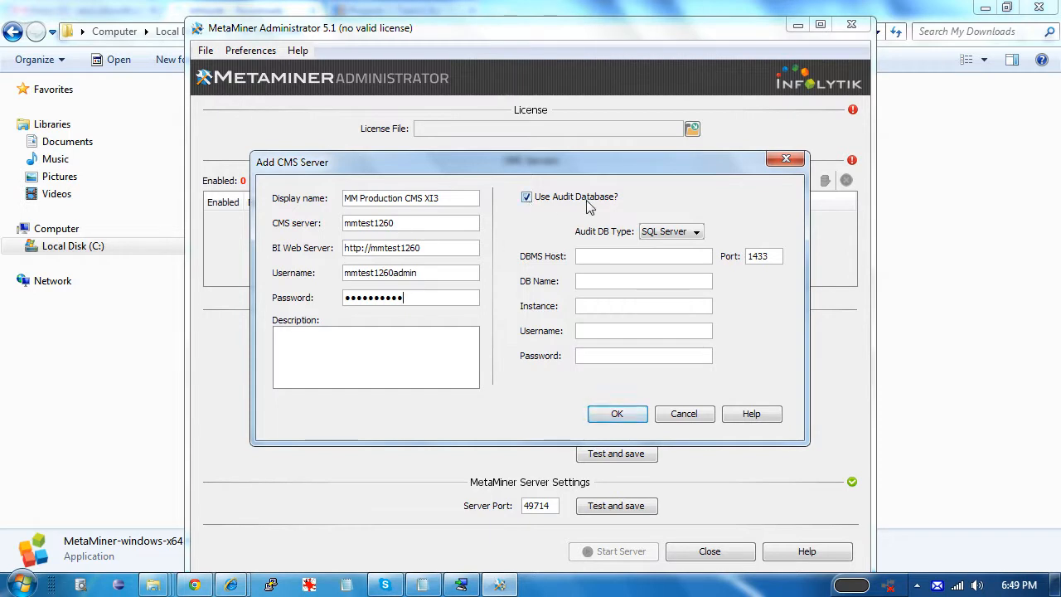
click(601, 256)
Set the audit database to host mmtest1260, name boe120_audit, type SQL Server
text(mmtest1260)
click(627, 280)
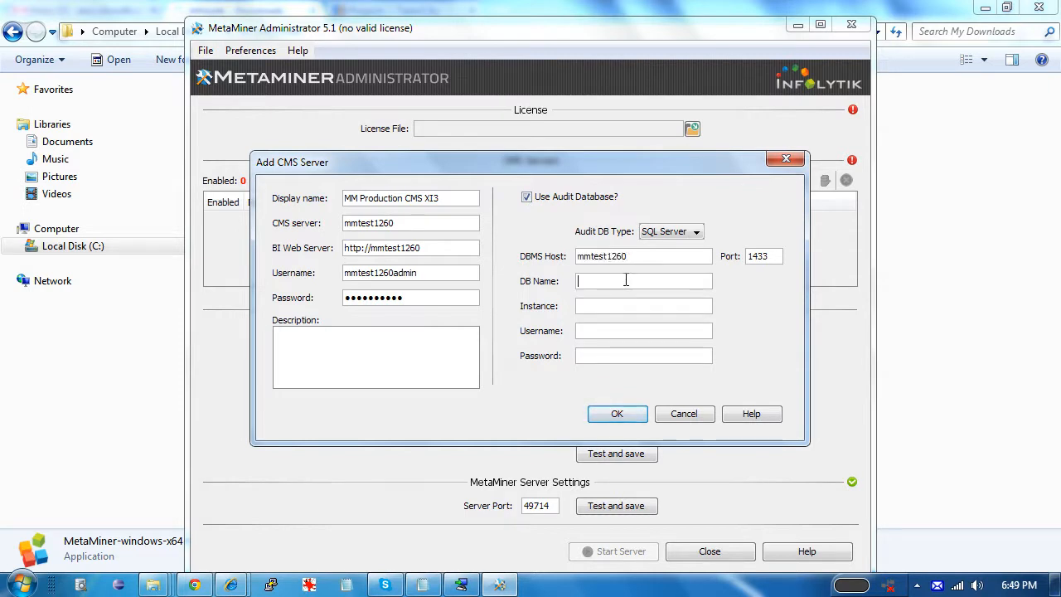
text(boe120_audit)
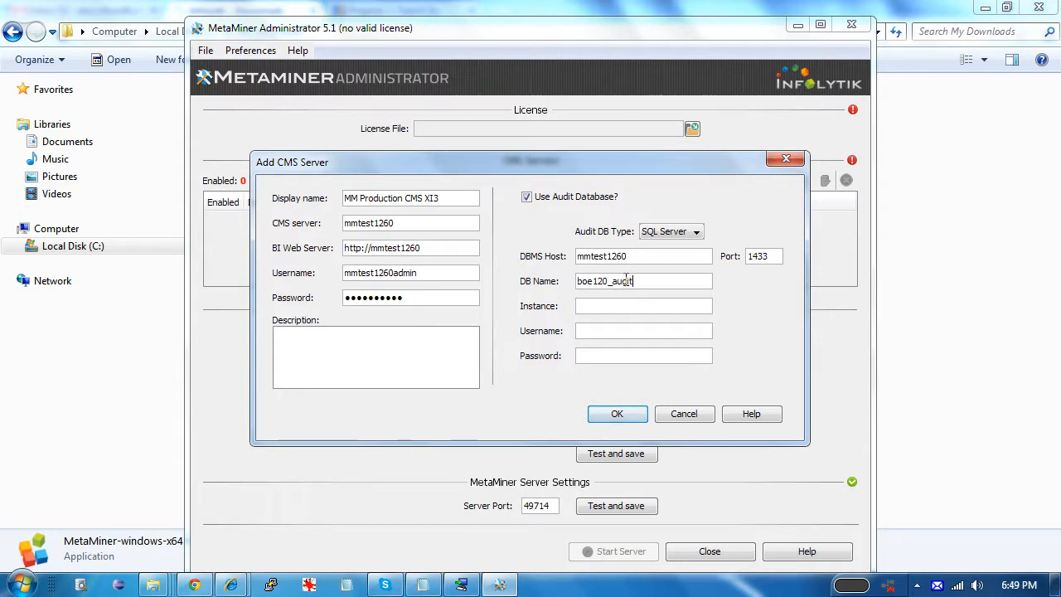
click(685, 232)
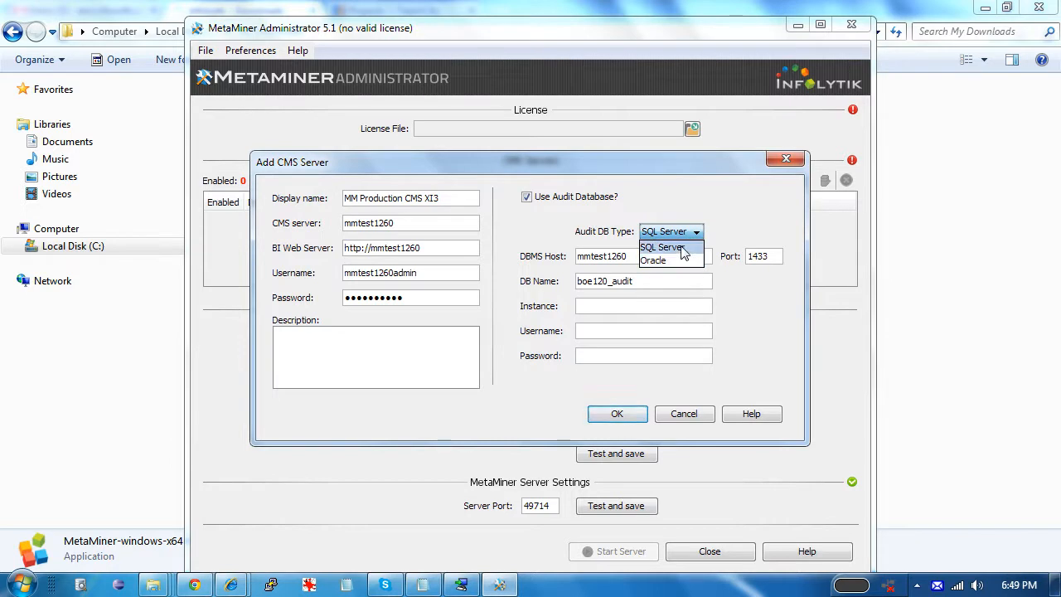
click(681, 248)
click(676, 233)
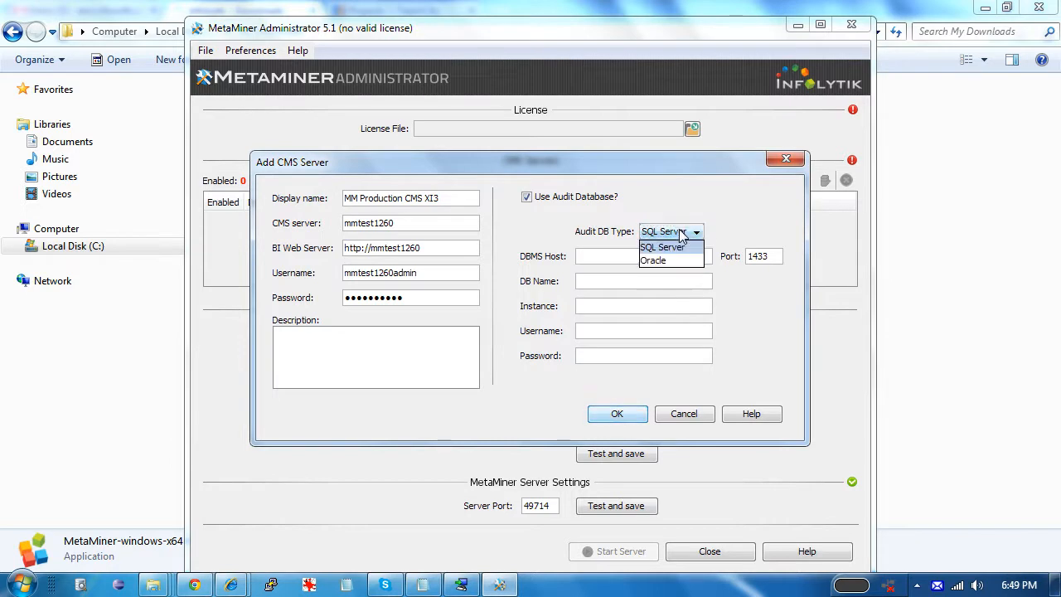
click(625, 255)
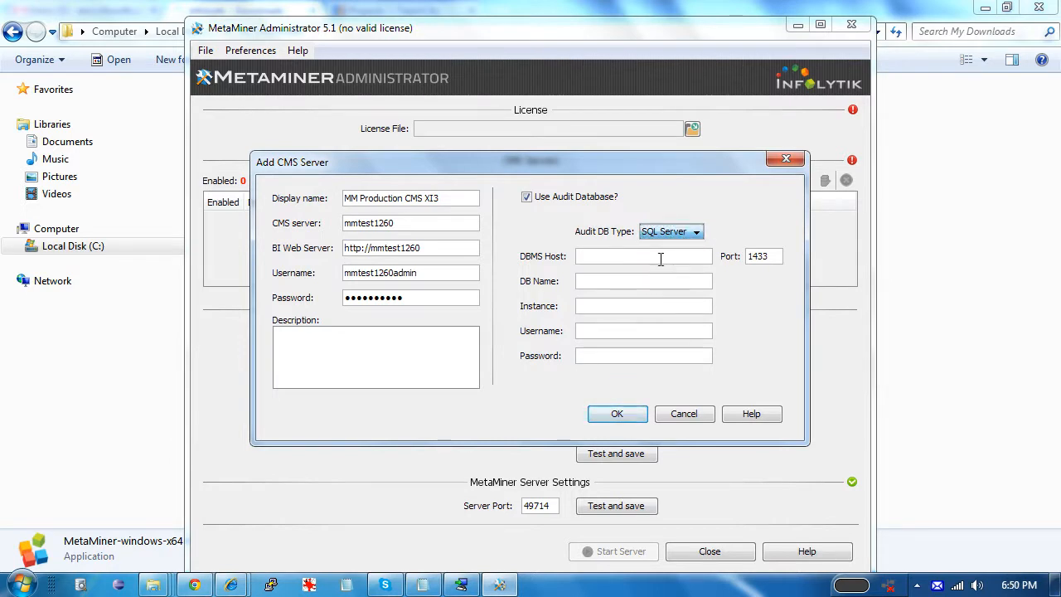
Re-enter host mmtest1260 and boe120_audit, add the audit login credentials, and save the server
click(663, 258)
text(mmtest1260)
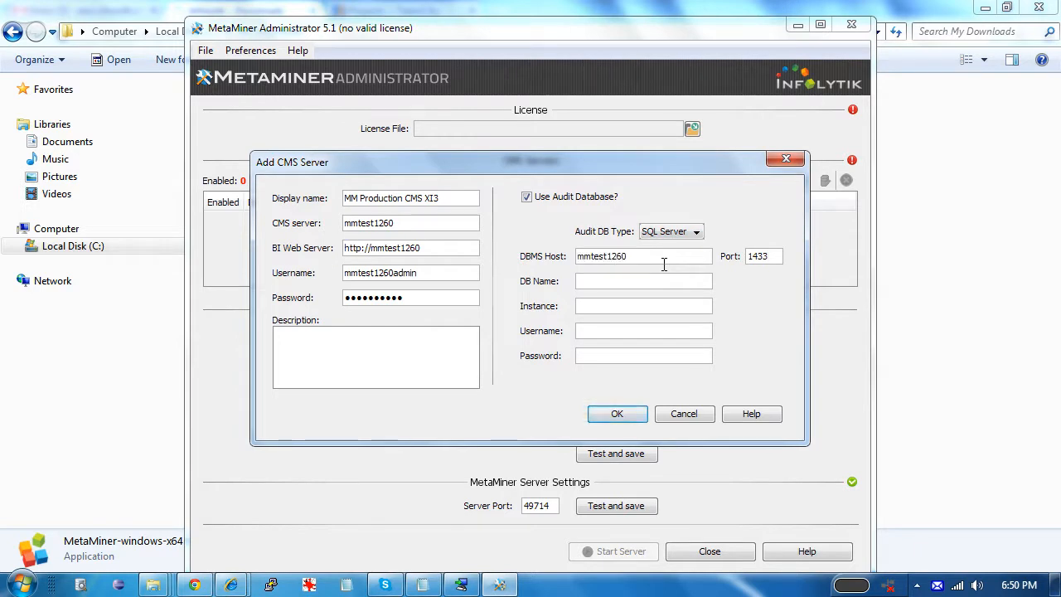
click(668, 275)
text(BOE)
key(BackSpace)
key(BackSpace)
key(BackSpace)
text(boe120_audit)
key(Tab)
text(sa)
key(Tab)
text(sa)
click(614, 413)
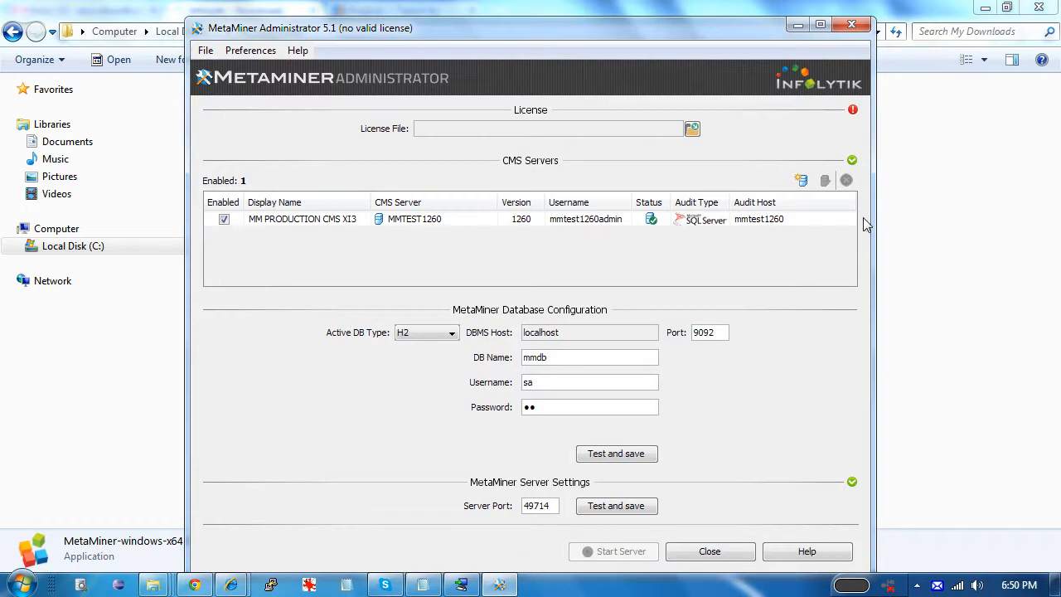
click(801, 181)
text(BI41 Production)
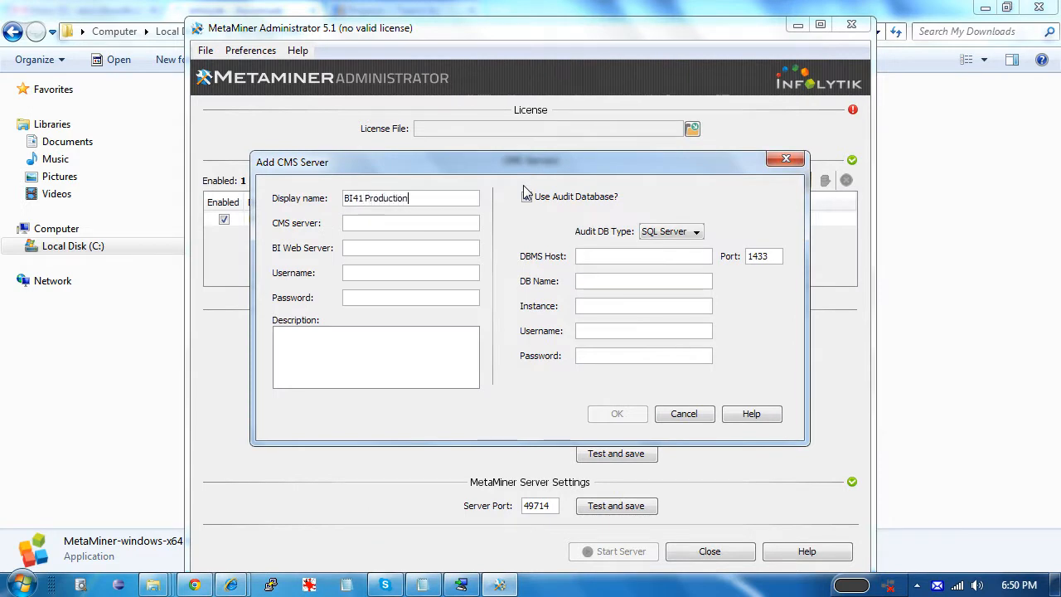
click(526, 196)
click(369, 229)
text(BI41)
key(Tab)
text(http://bi41/BOE/BI)
Enter its admin username and password, disable the audit database, and confirm the server
key(Tab)
text(A)
key(BackSpace)
text(bi41admin)
key(Tab)
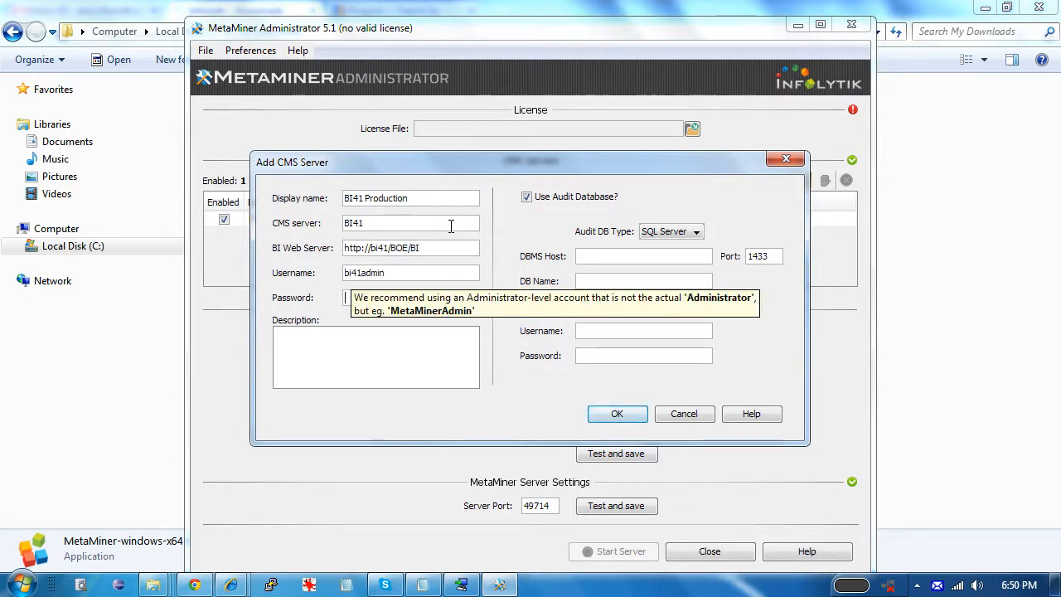
text(••••••••••)
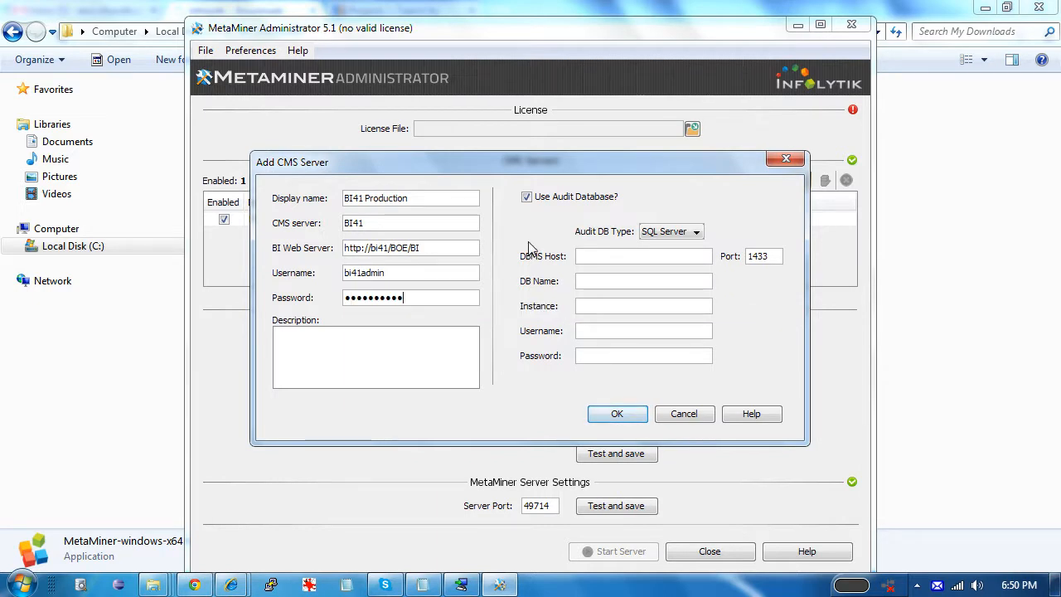
click(549, 201)
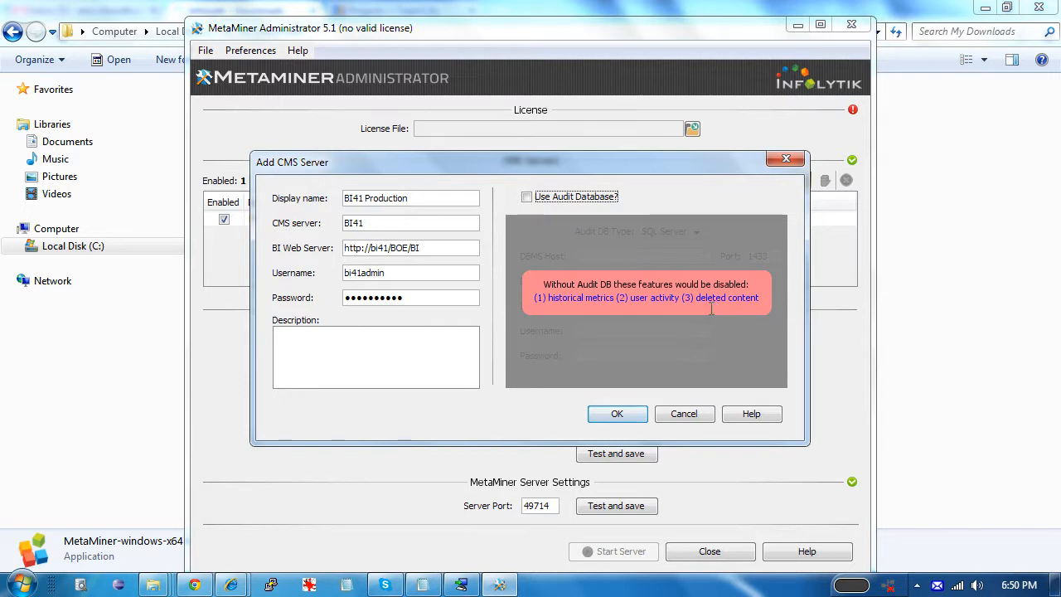
click(617, 415)
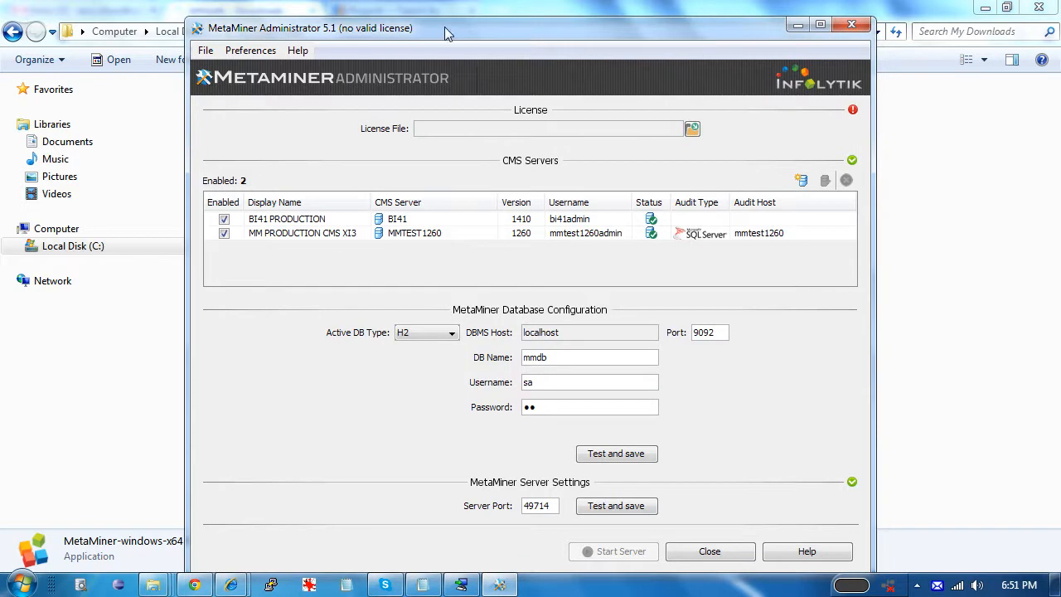
drag(449, 28, 449, 19)
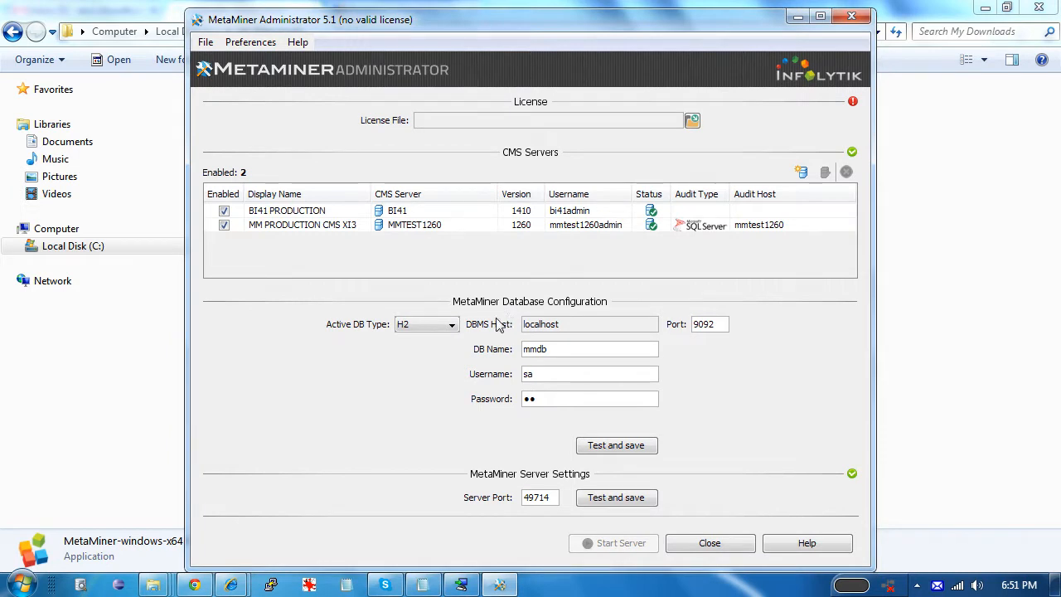
click(451, 325)
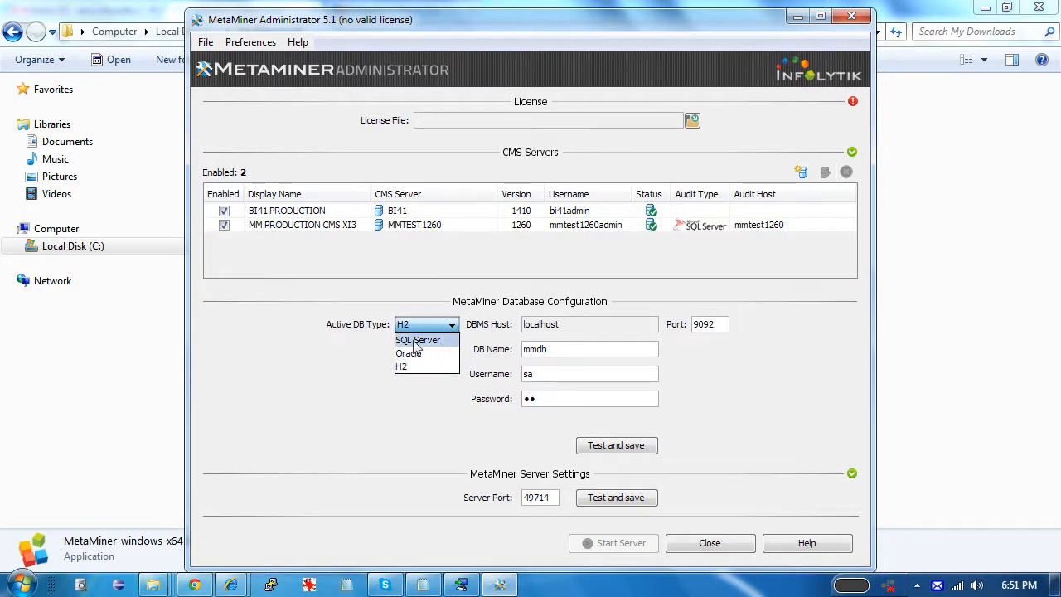
click(375, 340)
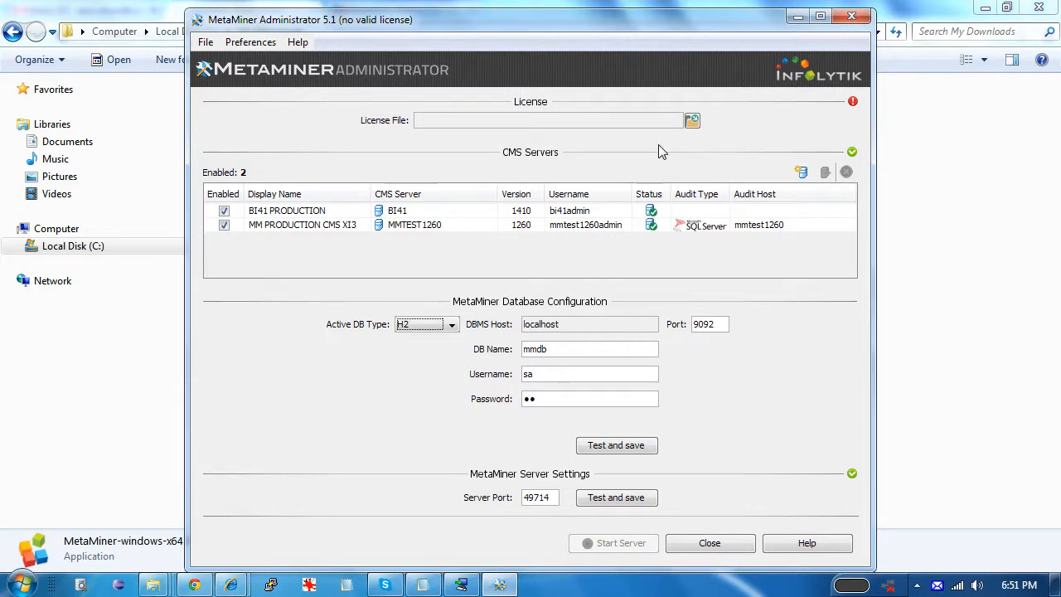
click(656, 124)
Load license-com.lic from C:\My Downloads as the product licence file
click(692, 122)
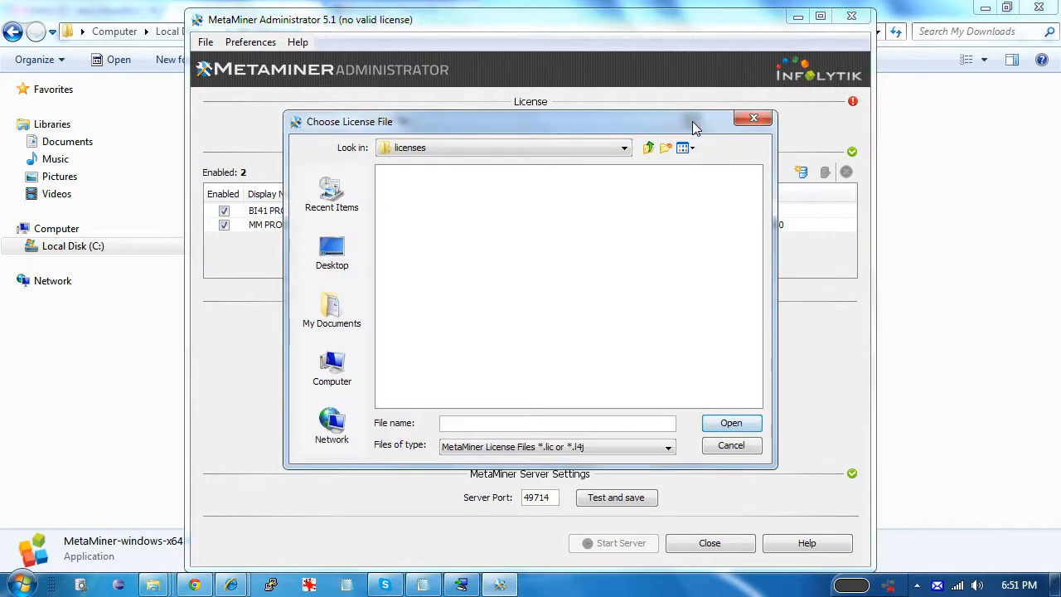
click(601, 149)
click(529, 210)
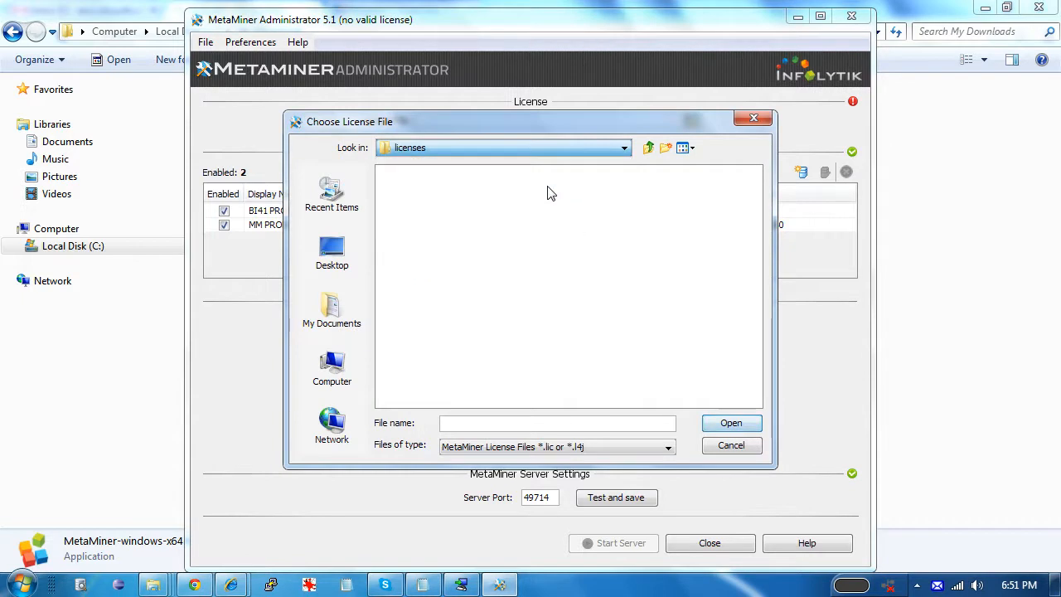
click(547, 149)
scroll(629, 207, up, 3)
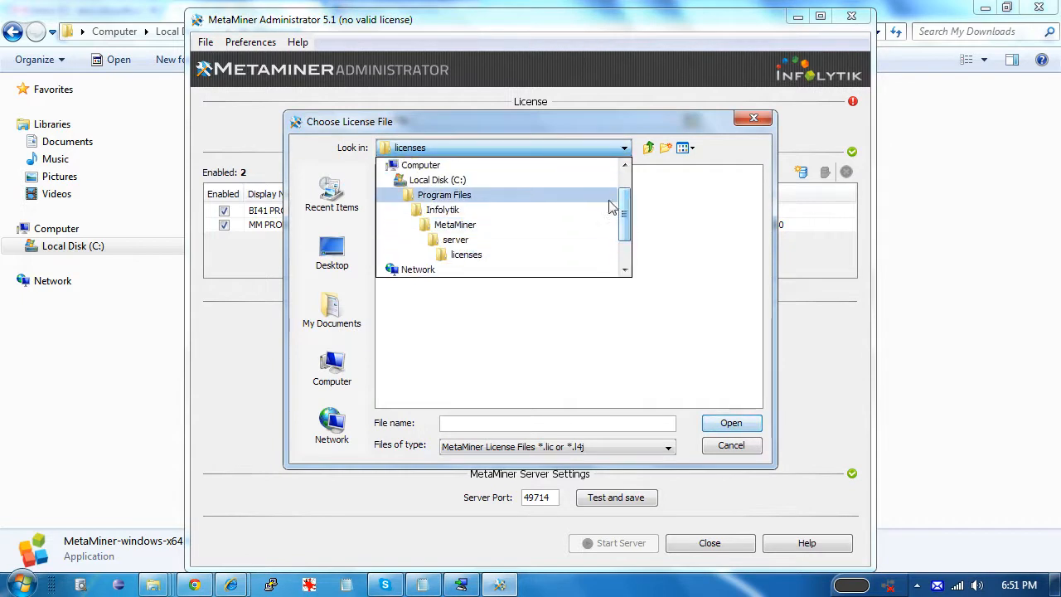
click(514, 182)
double_click(581, 263)
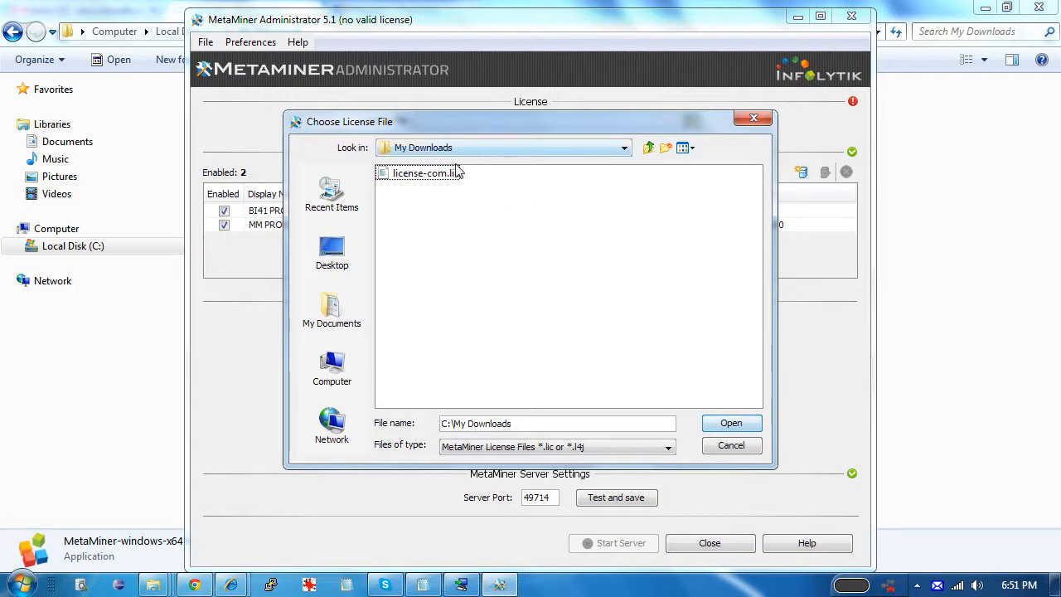
click(407, 179)
double_click(406, 180)
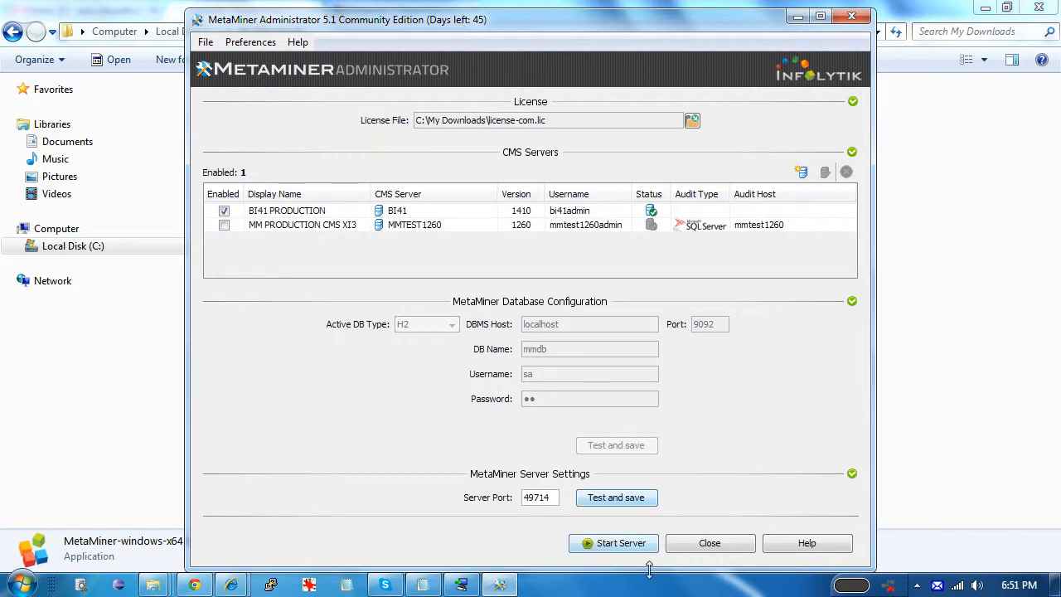
Start the MetaMiner server service, then close the Administrator and confirm quitting
click(631, 546)
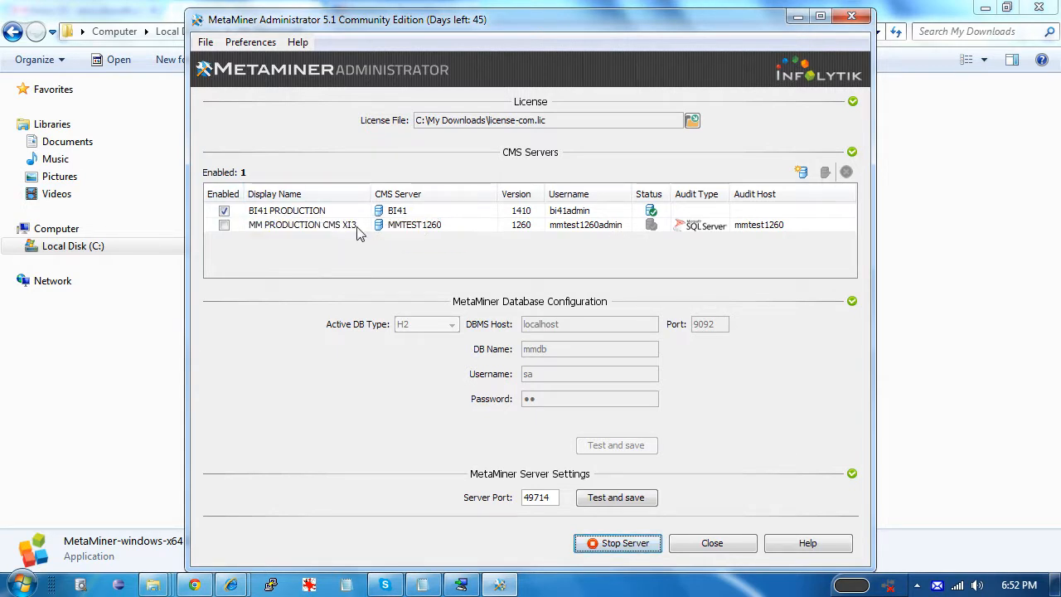
click(740, 546)
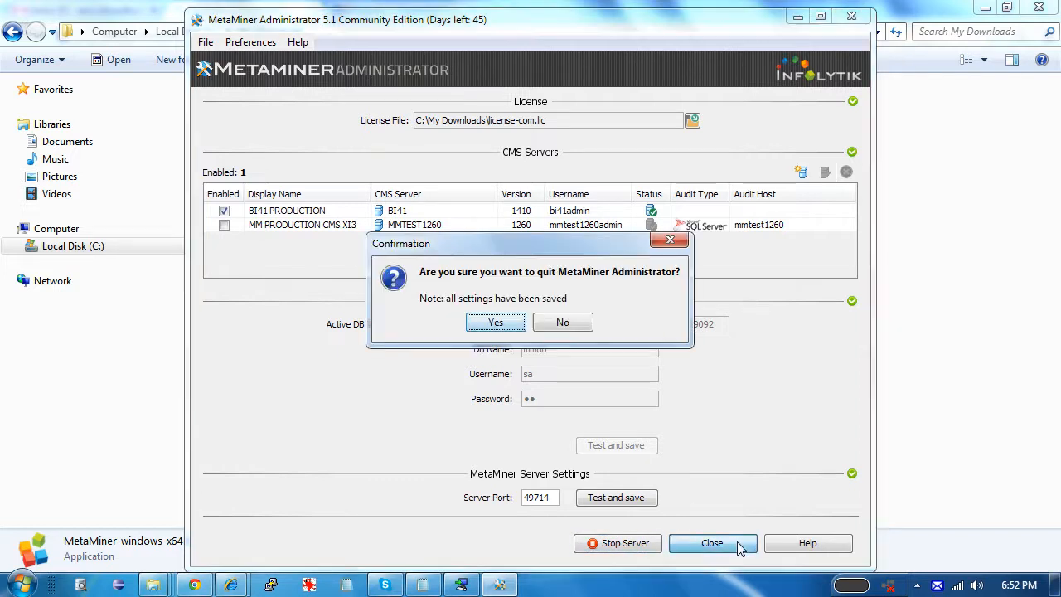
click(510, 325)
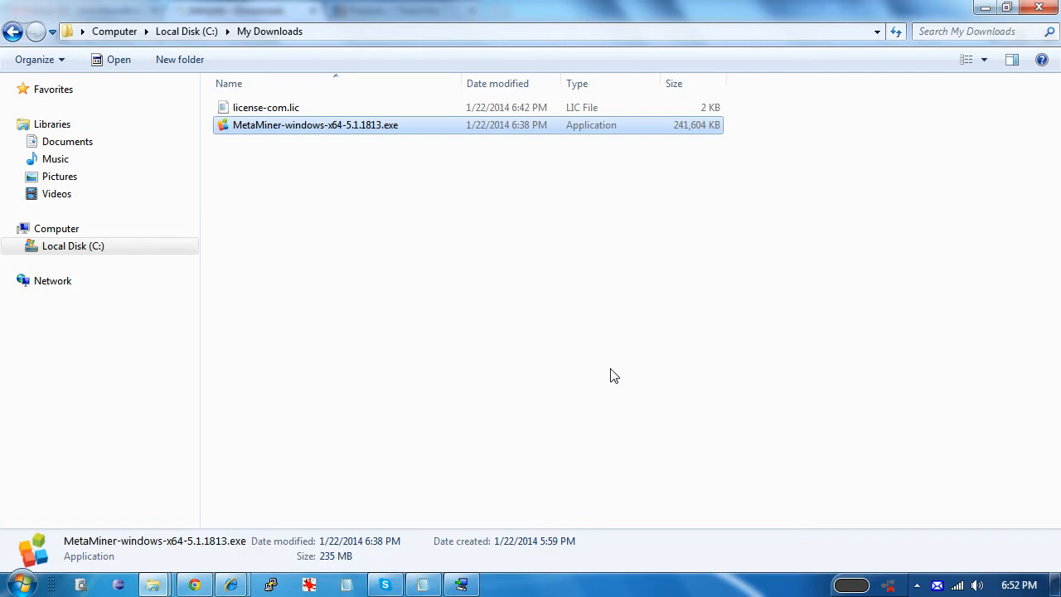
Launch MetaMiner from the Infolytik MetaMiner folder under All Programs
click(16, 584)
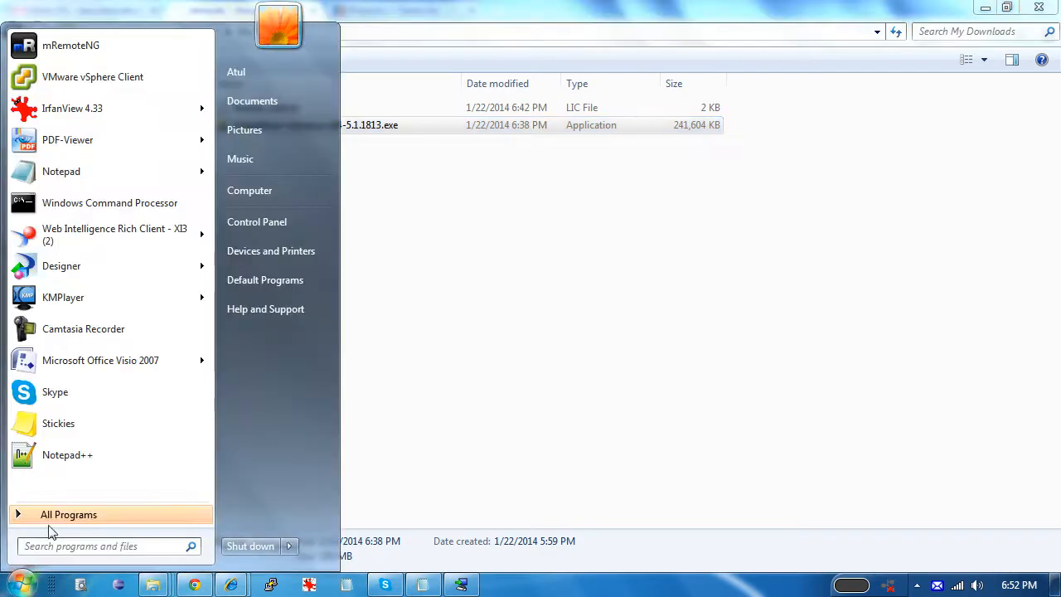
click(51, 515)
click(67, 401)
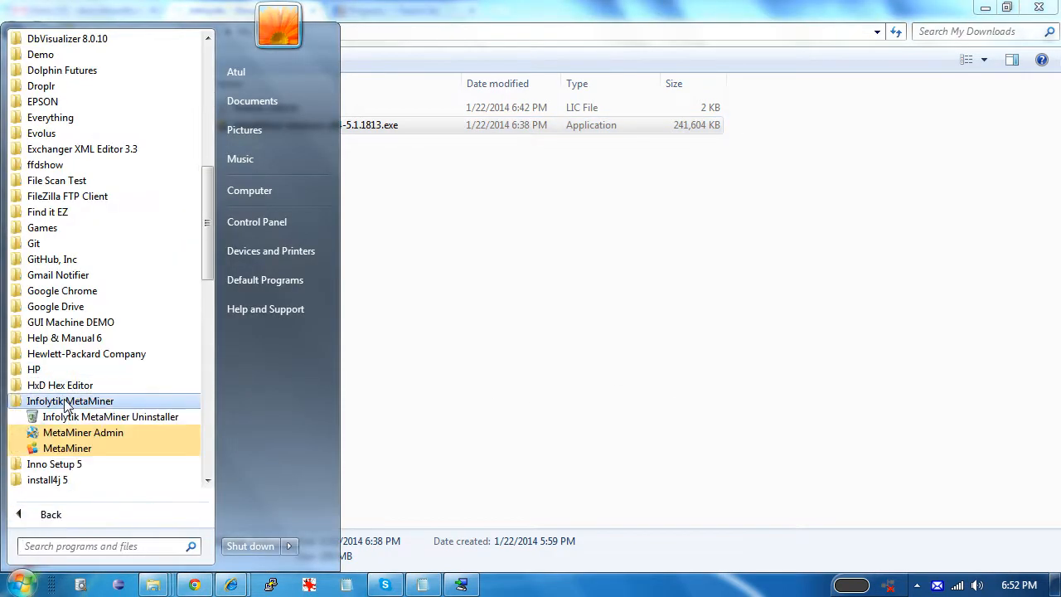
click(82, 450)
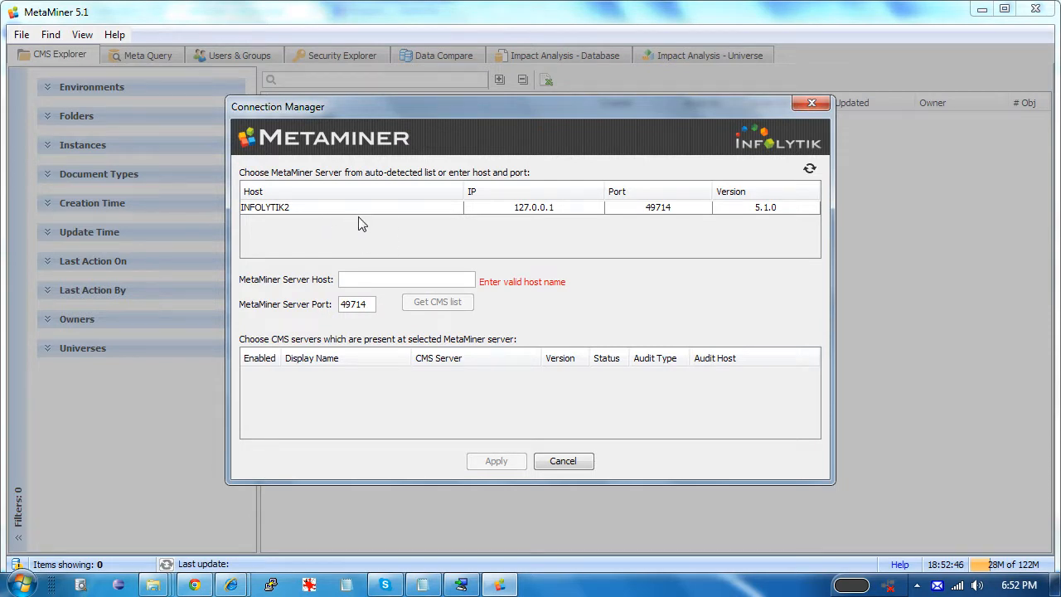
Connect to host INFOLYTIK2, fetch its CMS list, and apply BI41 PRODUCTION
click(514, 213)
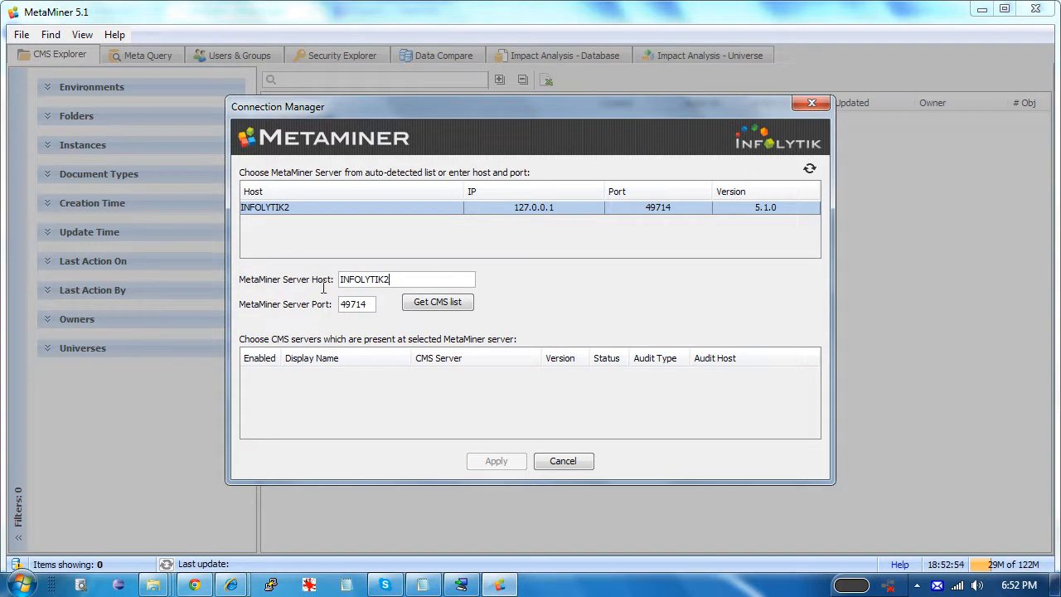
key(ctrl+a)
text(INFOLYTIK2)
click(427, 308)
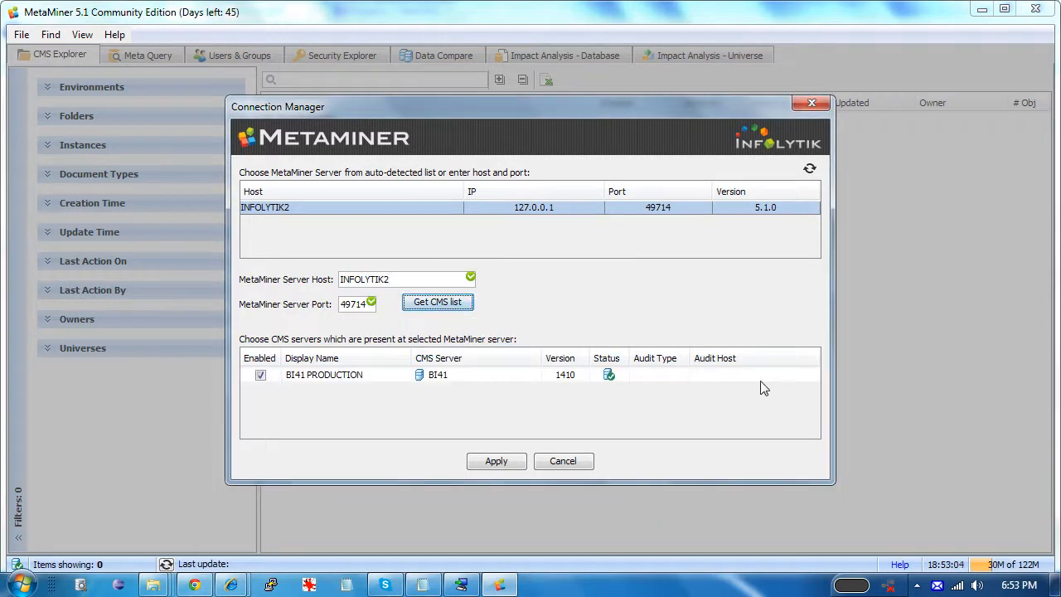
click(496, 461)
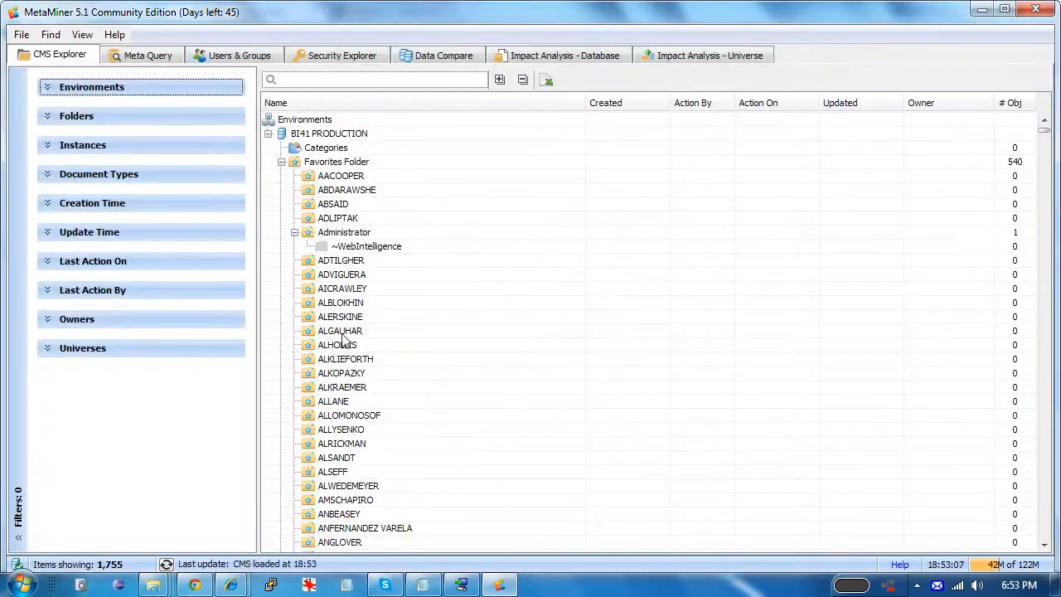
Maximize the window, collapse the tree, expand Public and Favorites Folders, then search 'sales'
double_click(283, 18)
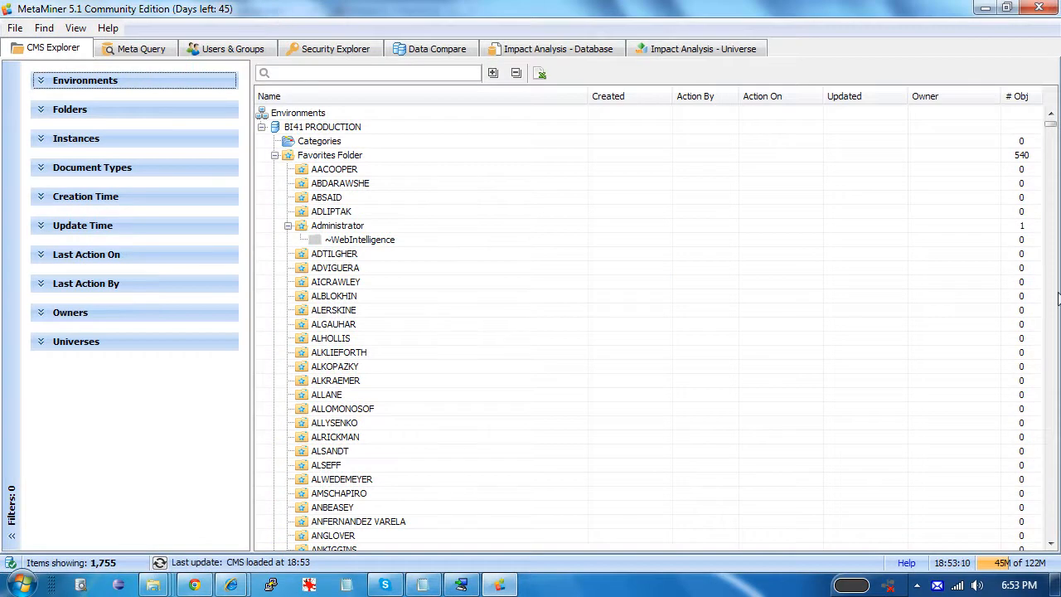
click(515, 72)
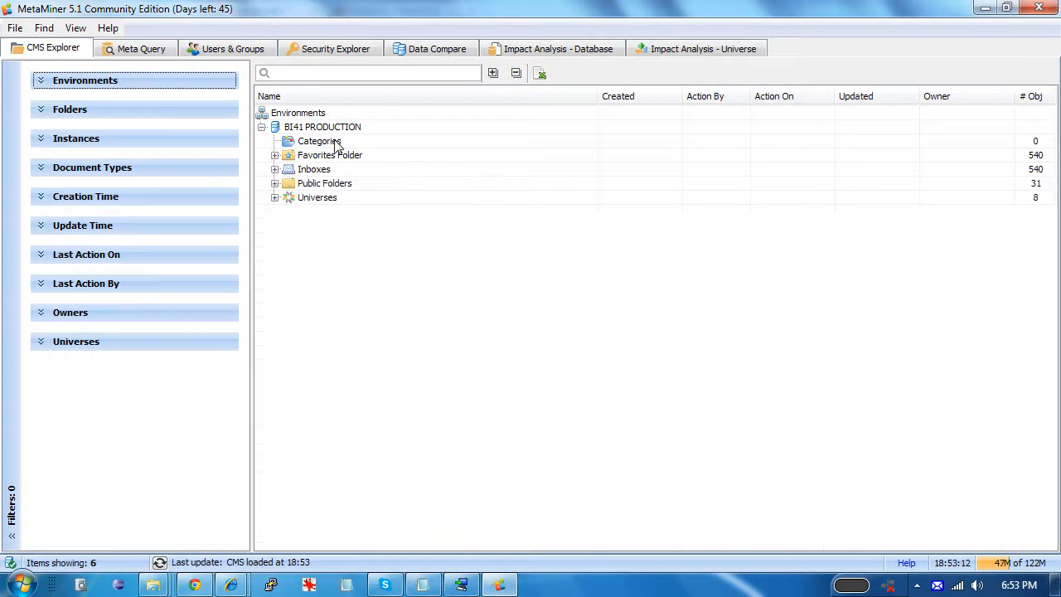
click(275, 197)
click(275, 183)
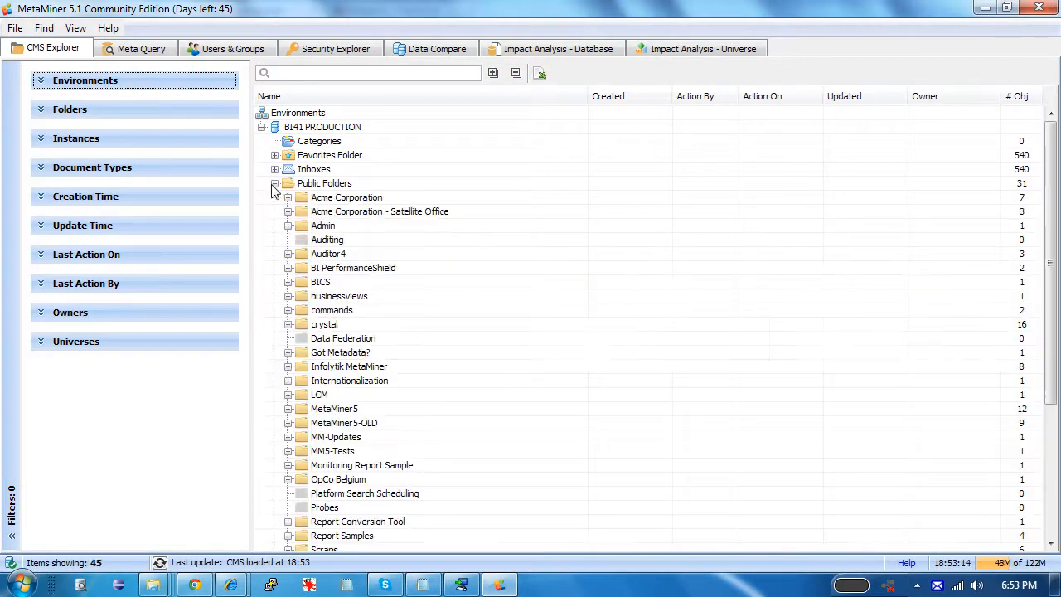
mouse_move(1052, 254)
mouse_down()
mouse_move(1054, 277)
mouse_move(1051, 261)
mouse_up()
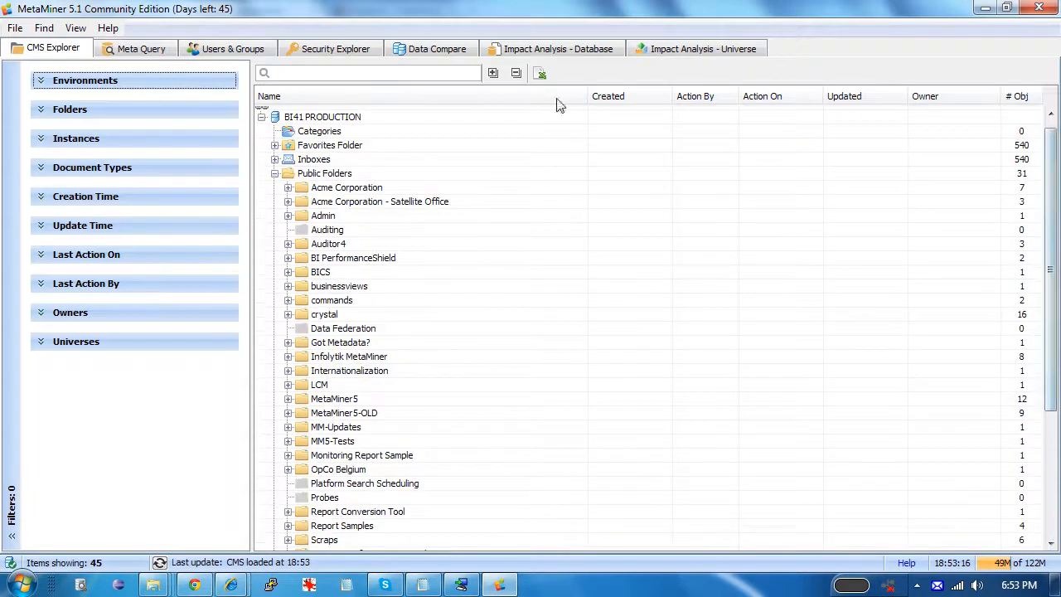
click(274, 145)
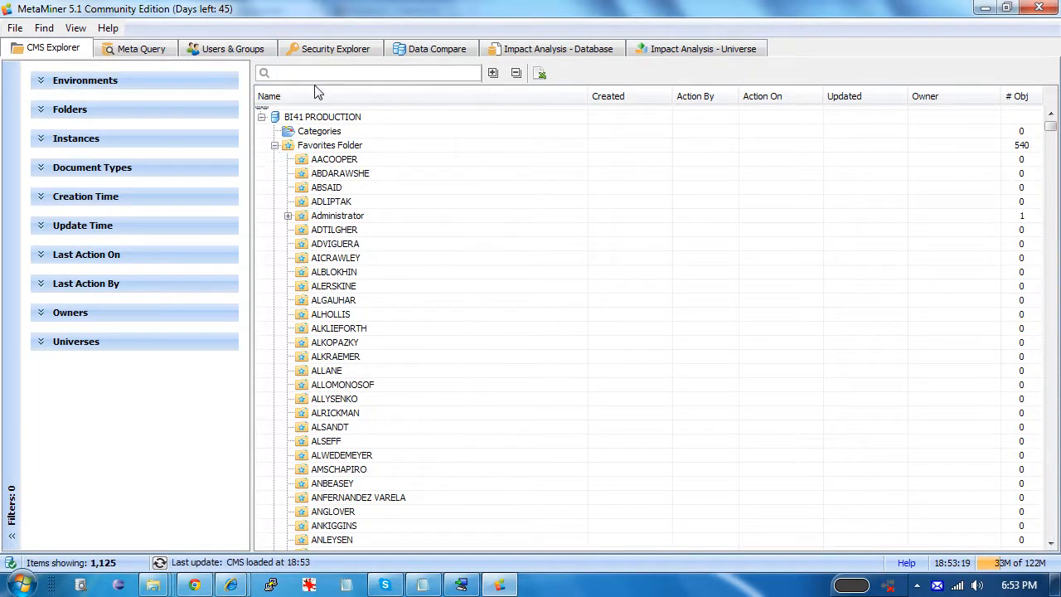
text(sales)
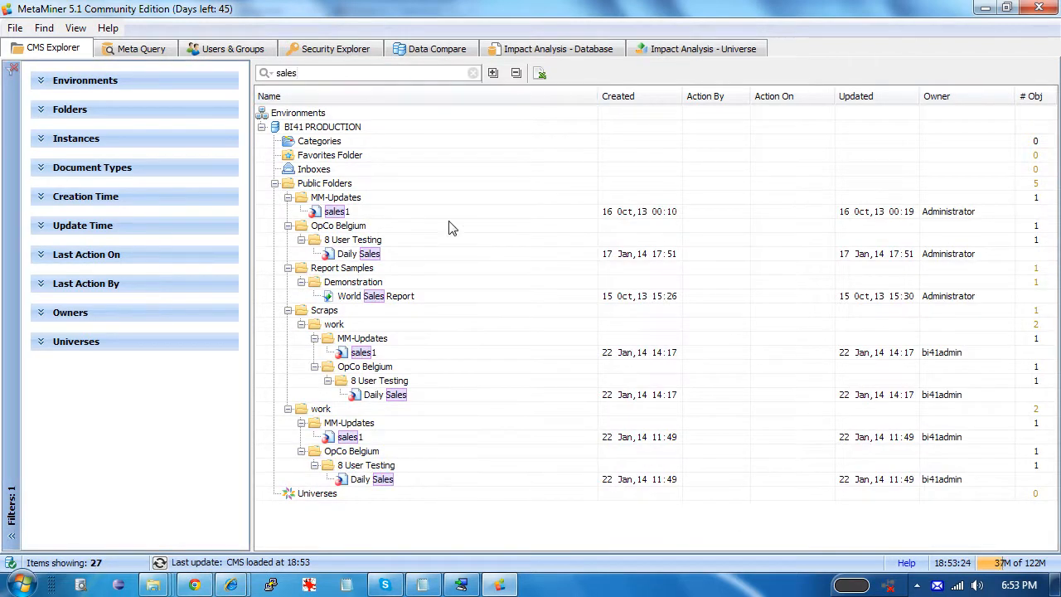